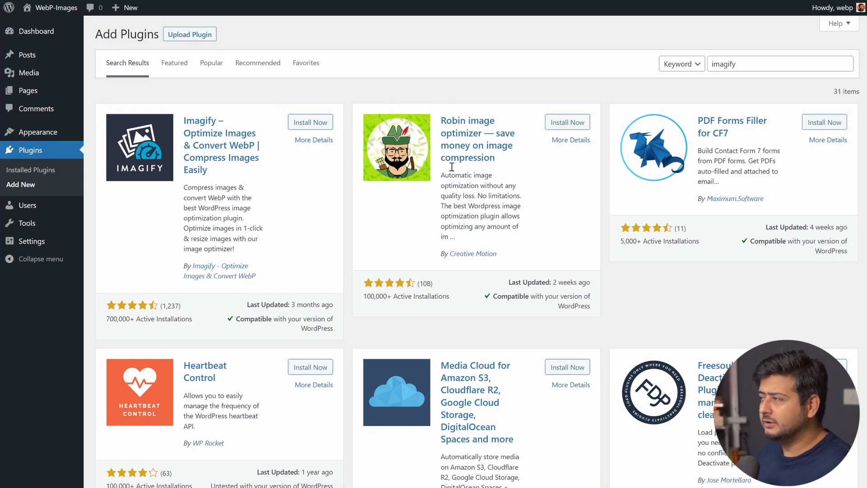
# Step: Install and activate the Imagify image optimization plugin from the plugin search results
pyautogui.scroll(-12, 415, 211)
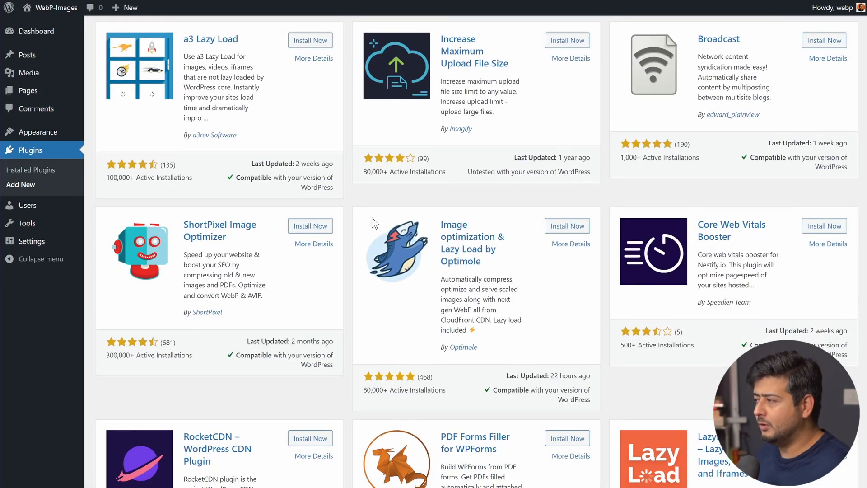
pyautogui.scroll(-3, 370, 215)
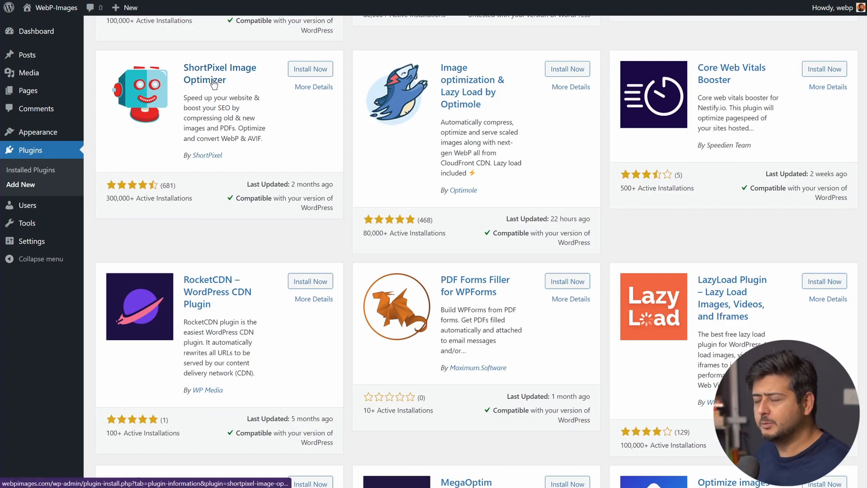
pyautogui.scroll(-12, 291, 223)
pyautogui.scroll(20, 333, 211)
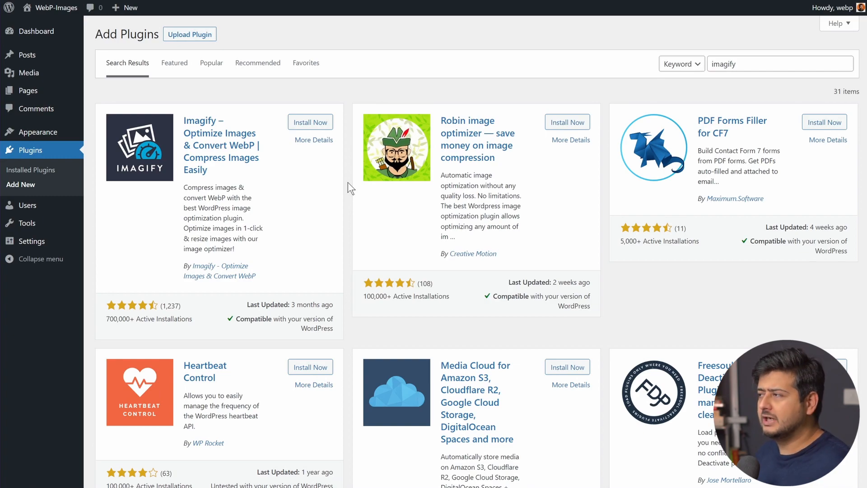
pyautogui.click(310, 123)
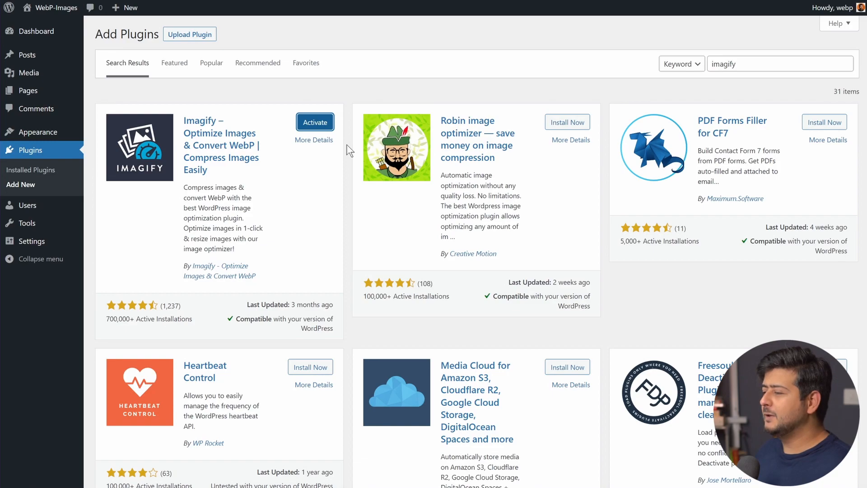
pyautogui.click(312, 122)
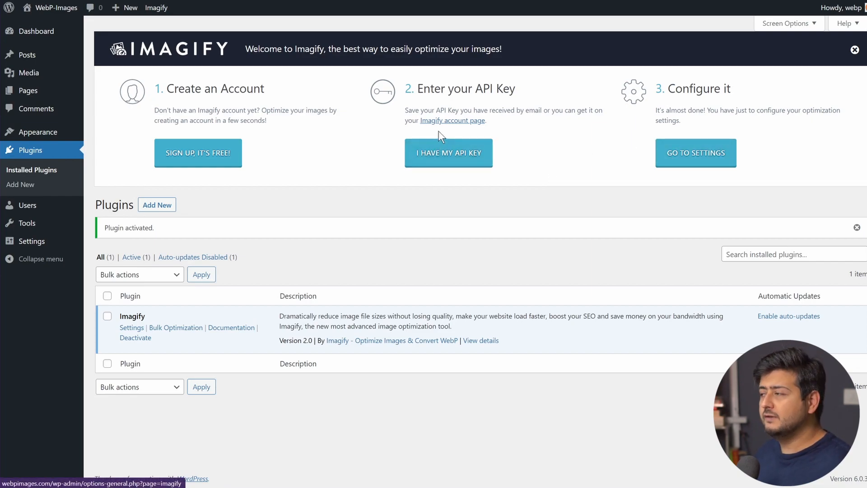
# Step: Connect the site to Imagify by pasting the account's API key, and dismiss the confirmation
pyautogui.click(446, 160)
pyautogui.hotkey('ctrl', 'v')
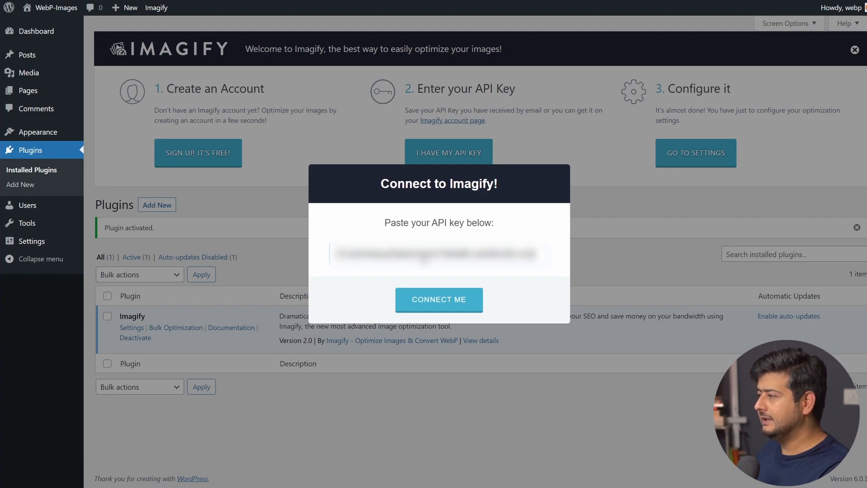
pyautogui.click(433, 301)
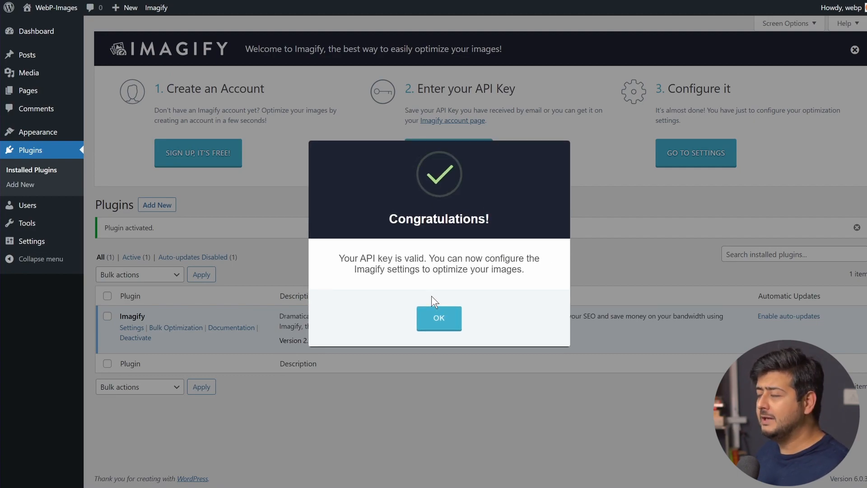
pyautogui.click(441, 321)
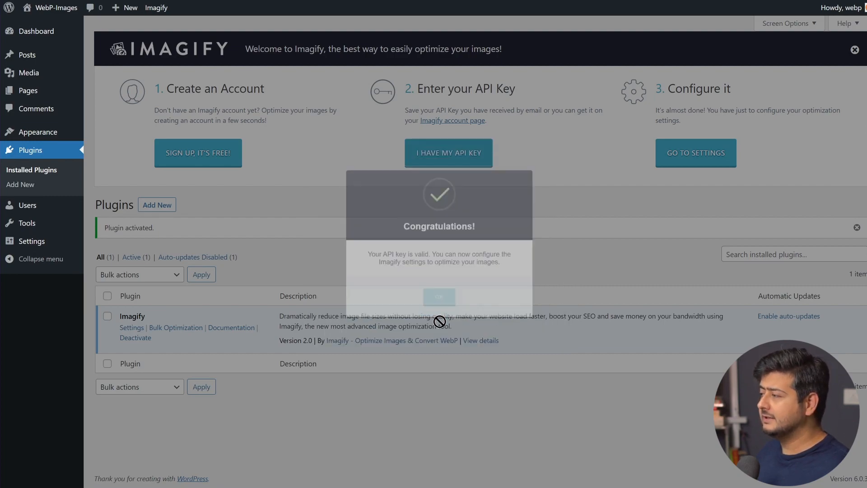
# Step: Open the Imagify settings and enable displaying images in WebP format on the site
pyautogui.click(692, 153)
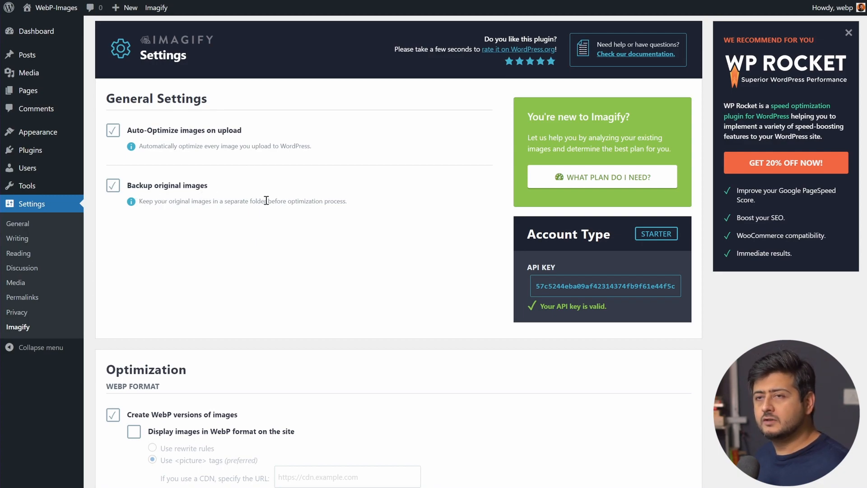
pyautogui.scroll(-3, 373, 202)
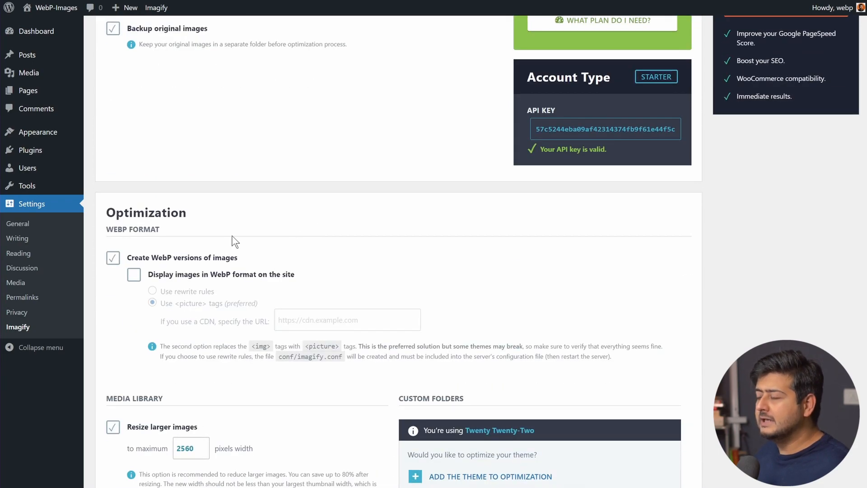
pyautogui.scroll(-2, 246, 235)
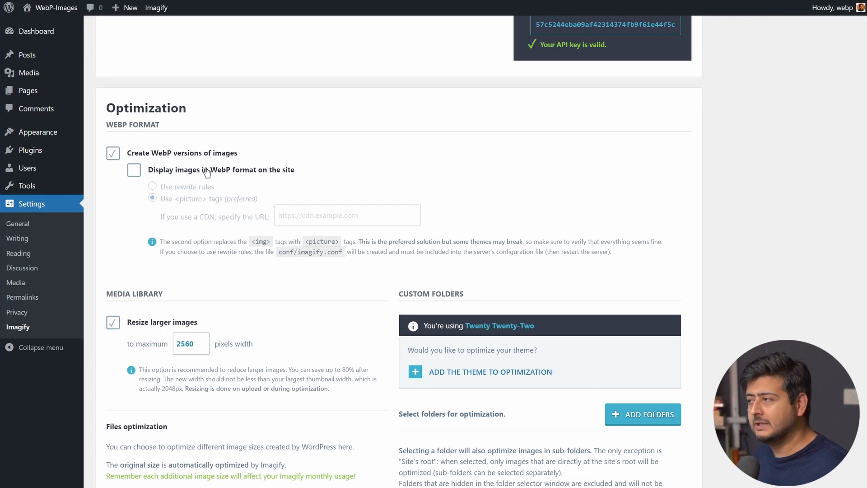
pyautogui.click(138, 172)
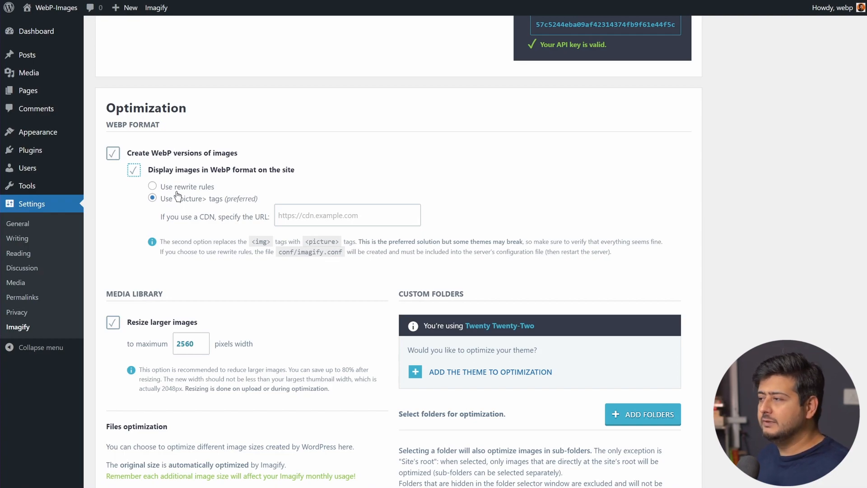
# Step: Set the maximum width for resizing larger images in the media library to 2048 pixels
pyautogui.scroll(-3, 434, 199)
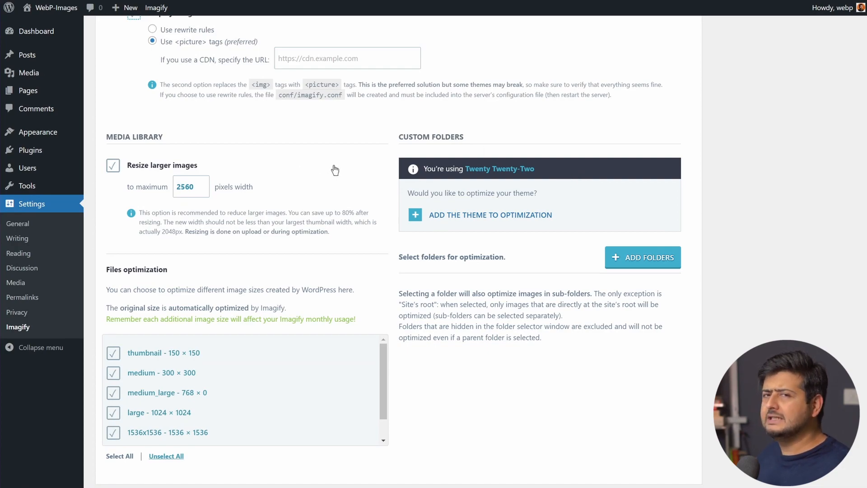
pyautogui.doubleClick(183, 180)
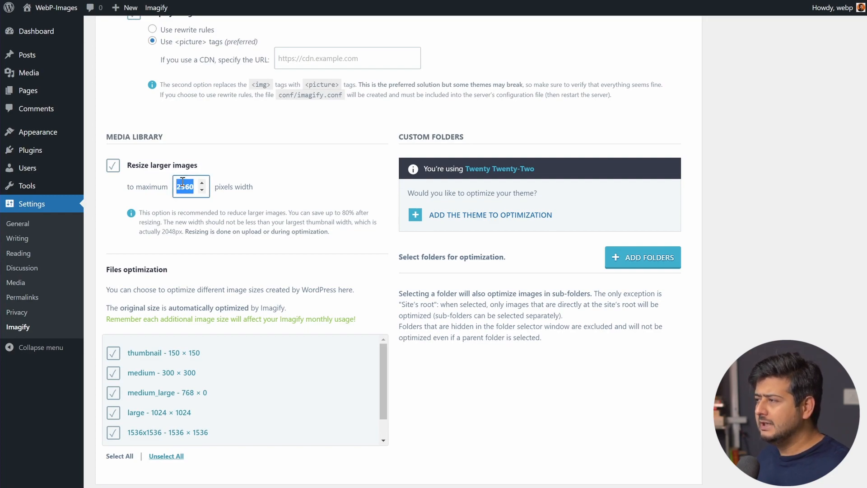
pyautogui.write('2048')
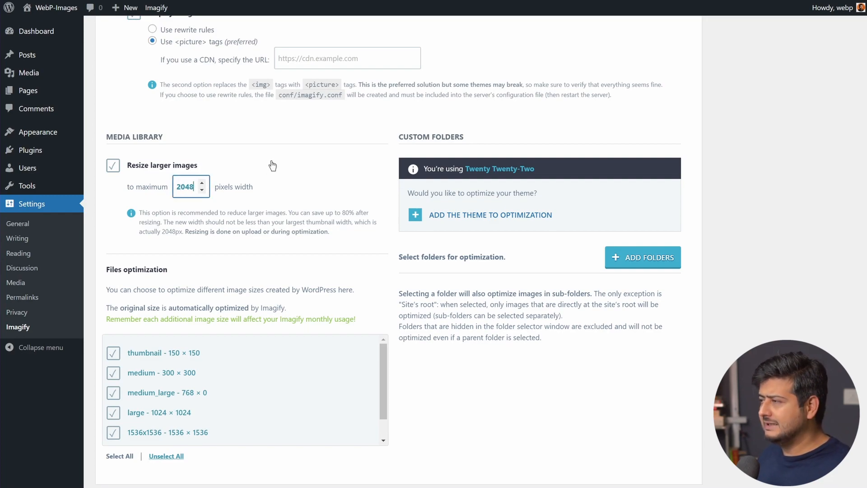
pyautogui.click(333, 151)
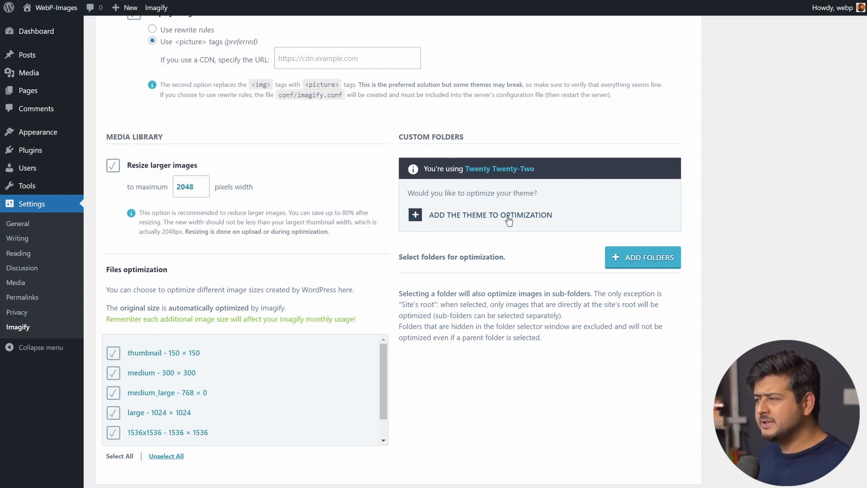
# Step: Check the image sizes selected for optimization and the display options, and save the Imagify settings
pyautogui.scroll(-5, 505, 225)
pyautogui.moveTo(384, 162); pyautogui.dragTo(387, 186)
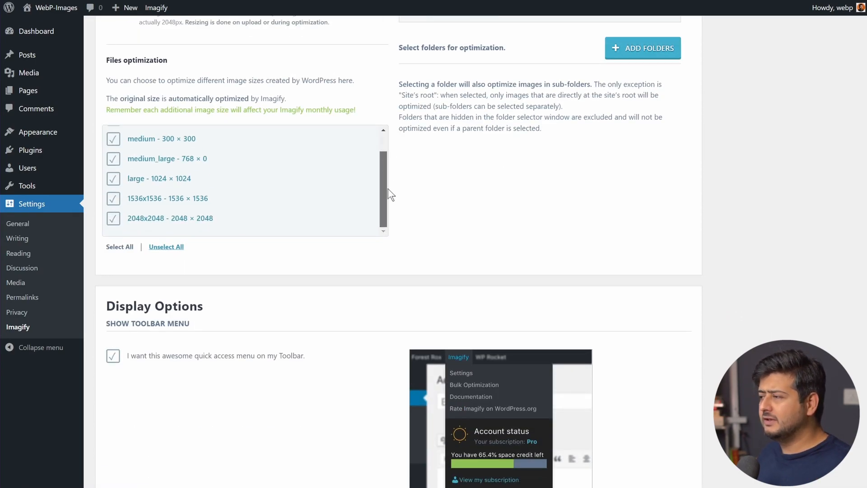
pyautogui.scroll(-3, 452, 212)
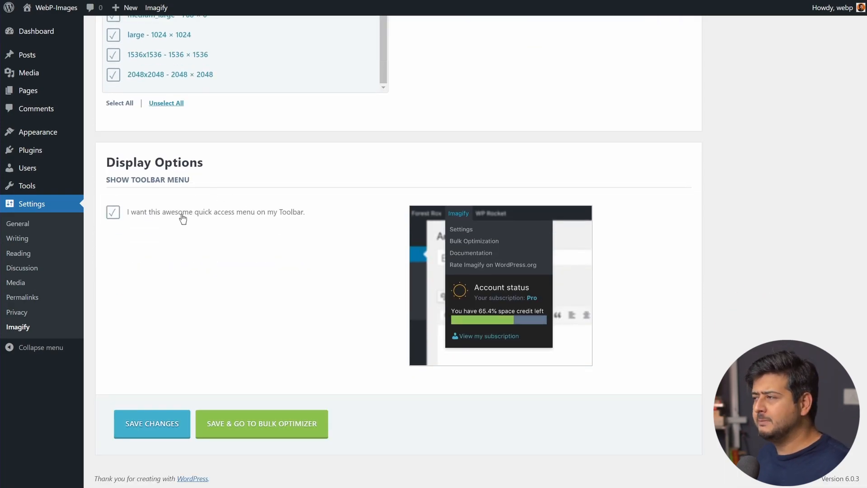
pyautogui.click(160, 434)
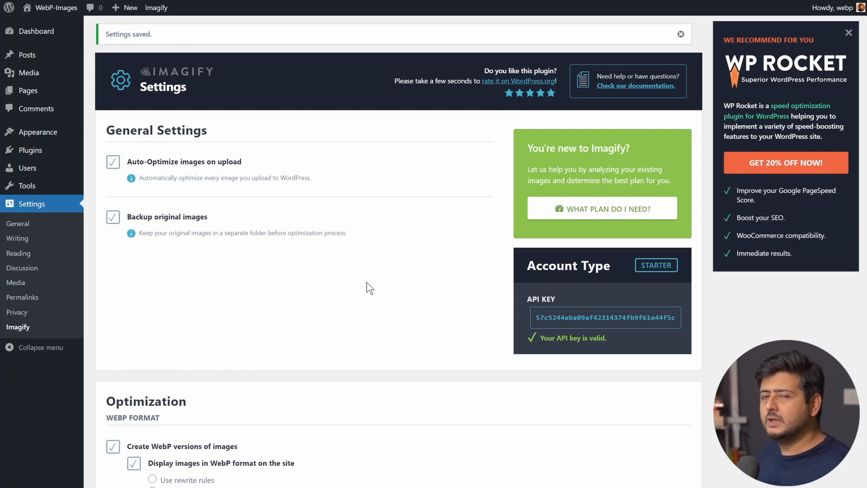
# Step: Switch the Media Library to list view and upload the laptop and portrait JPG photos as new media
pyautogui.click(43, 75)
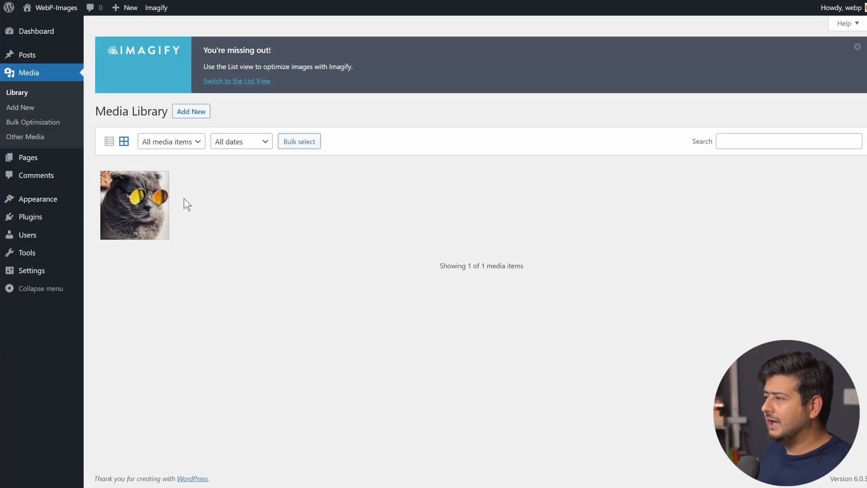
pyautogui.click(108, 142)
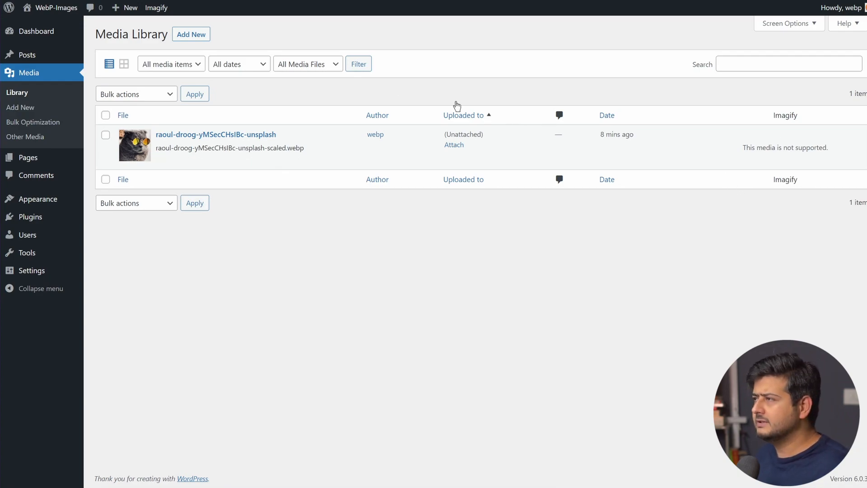
pyautogui.click(207, 36)
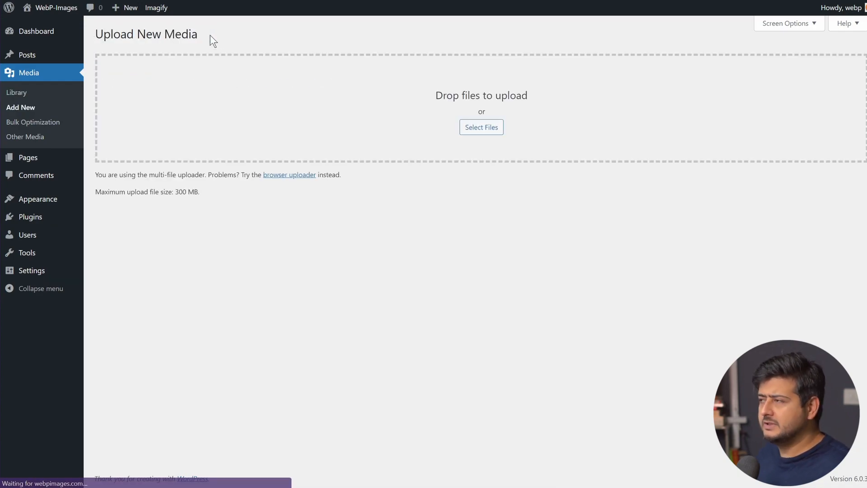
pyautogui.moveTo(866, 68); pyautogui.dragTo(475, 149)
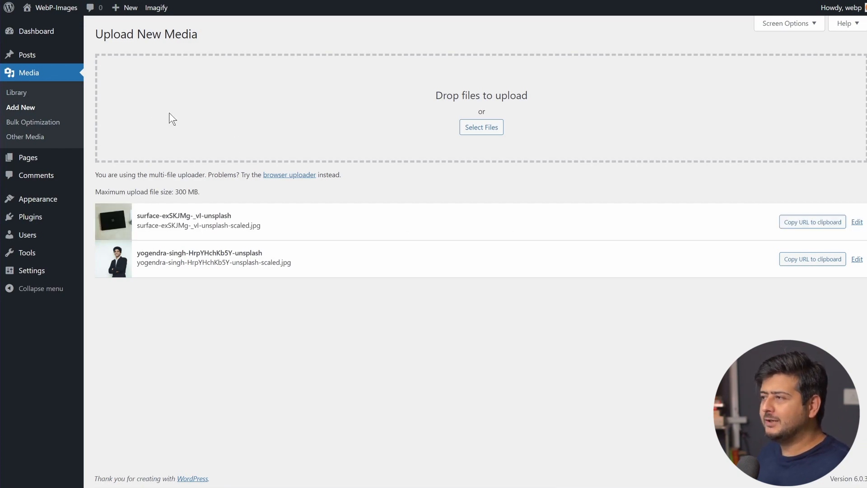
# Step: Return to the Media Library and expand the Imagify optimization details of the portrait and laptop photos
pyautogui.click(17, 93)
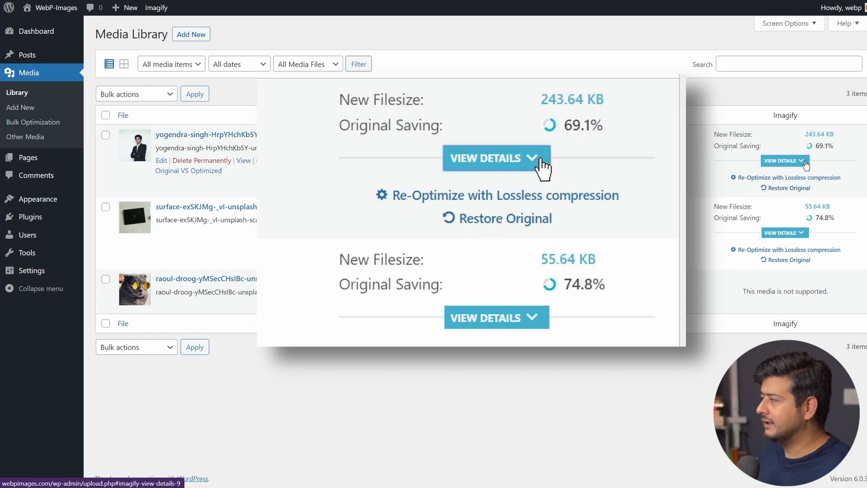
pyautogui.click(785, 161)
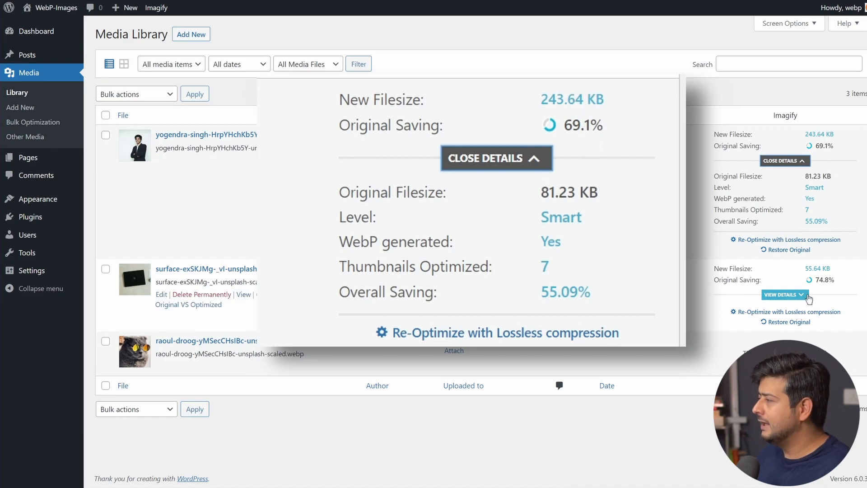
pyautogui.click(809, 297)
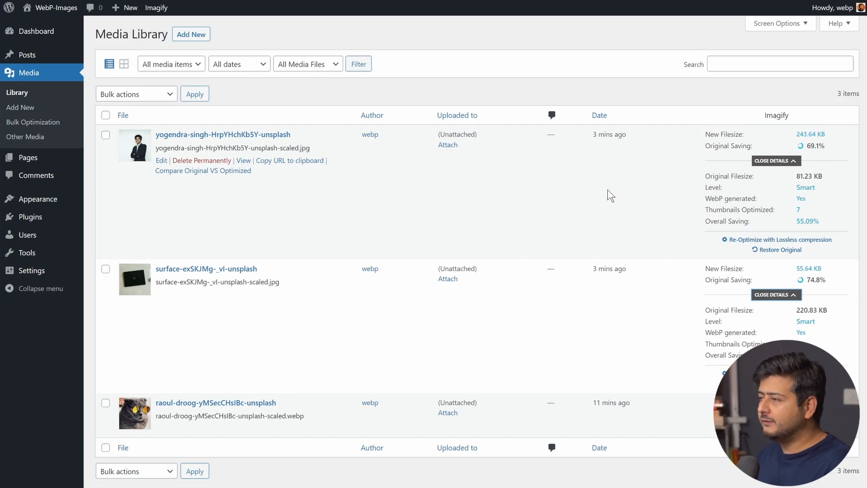
# Step: Open Imagify's Bulk Optimization page and examine its overview and media file optimization options
pyautogui.click(37, 122)
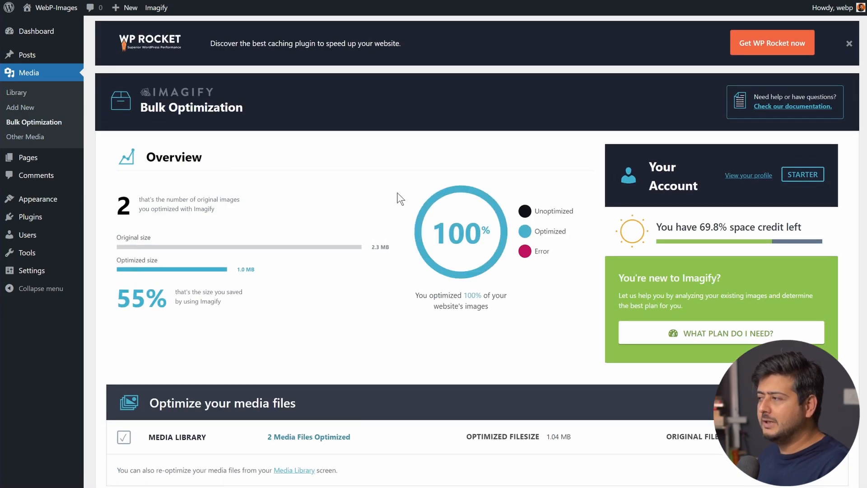
pyautogui.scroll(-4, 299, 277)
pyautogui.scroll(4, 289, 302)
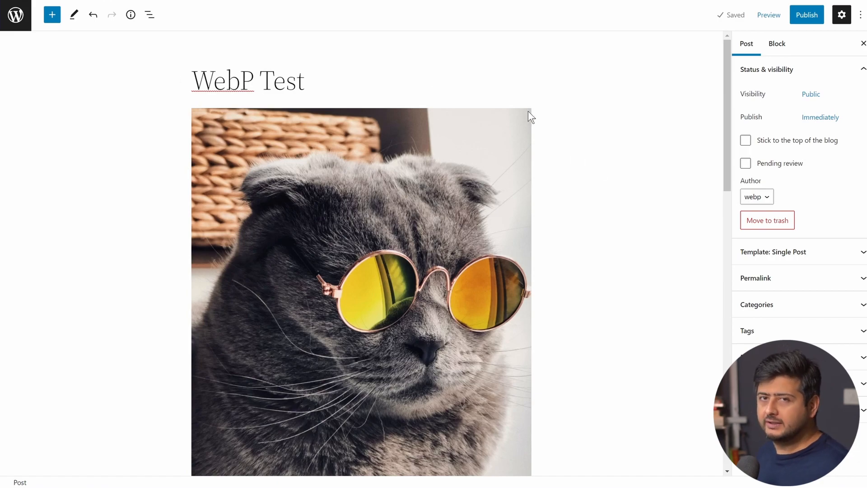
# Step: Review the three images in the "WebP Test" post and preview the post in a new tab
pyautogui.scroll(-3, 369, 101)
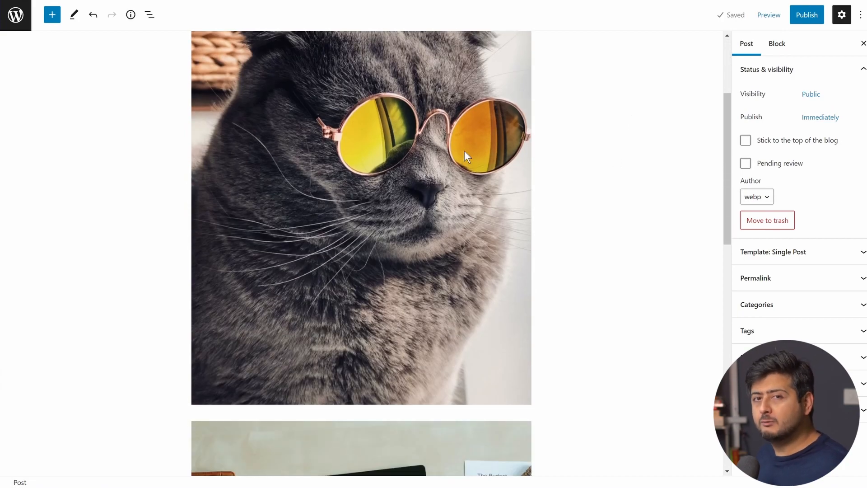
pyautogui.scroll(-9, 562, 174)
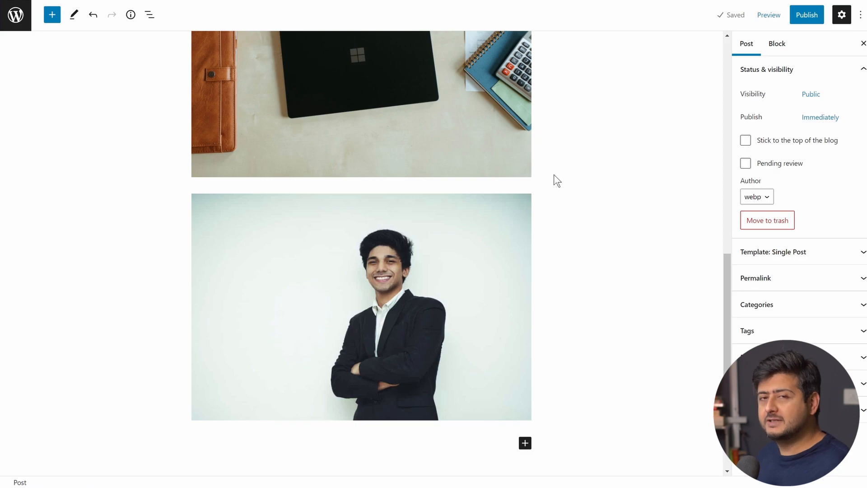
pyautogui.scroll(10, 588, 176)
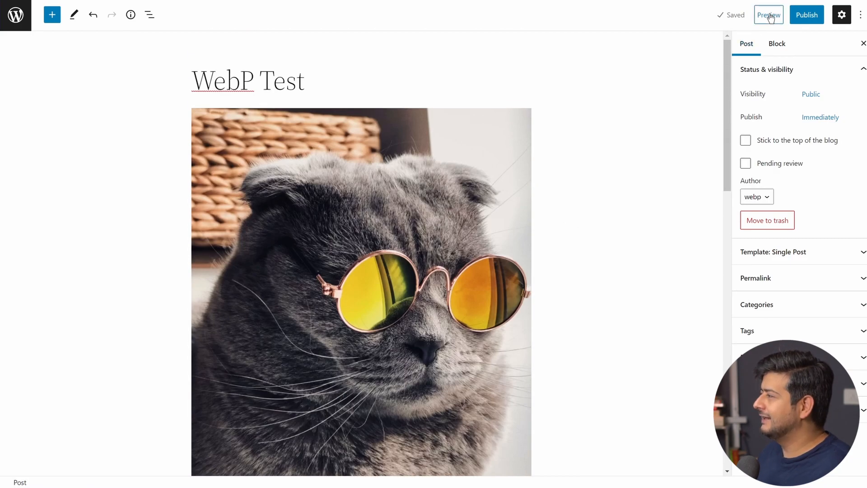
pyautogui.click(770, 16)
pyautogui.click(685, 110)
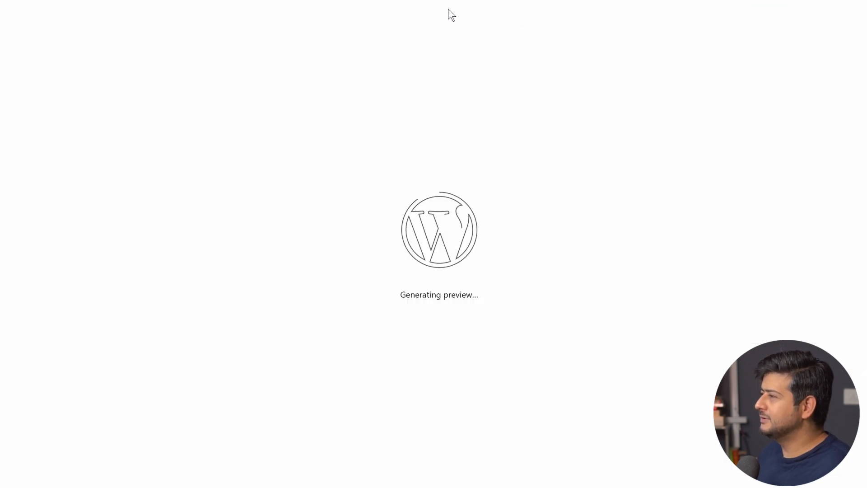
# Step: Open the cat image from the post preview in its own tab to check its file format, and close it
pyautogui.scroll(-5, 506, 90)
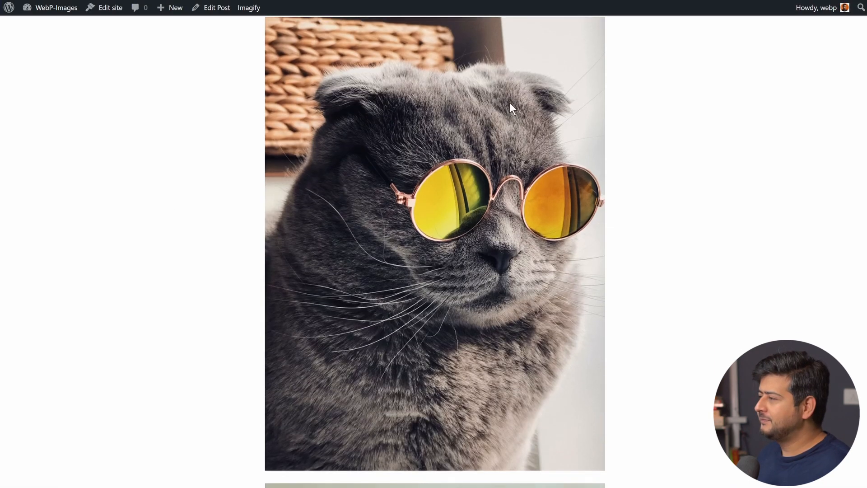
pyautogui.rightClick(451, 114)
pyautogui.click(451, 116)
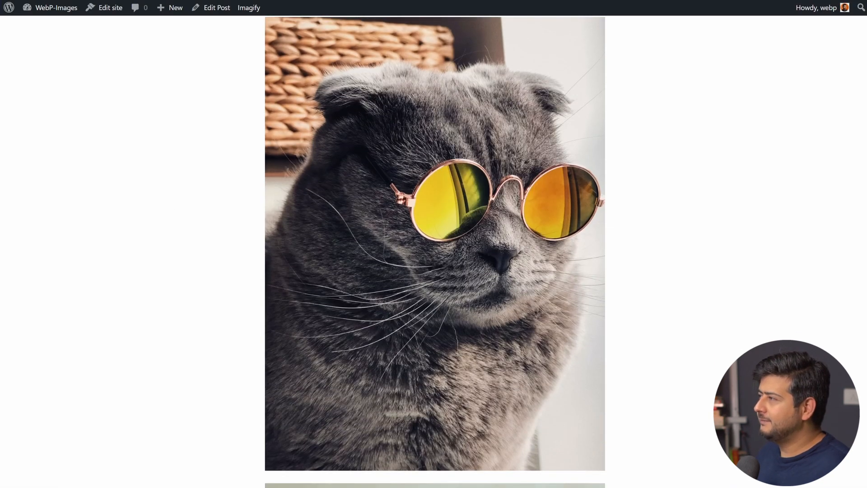
pyautogui.click(461, 1)
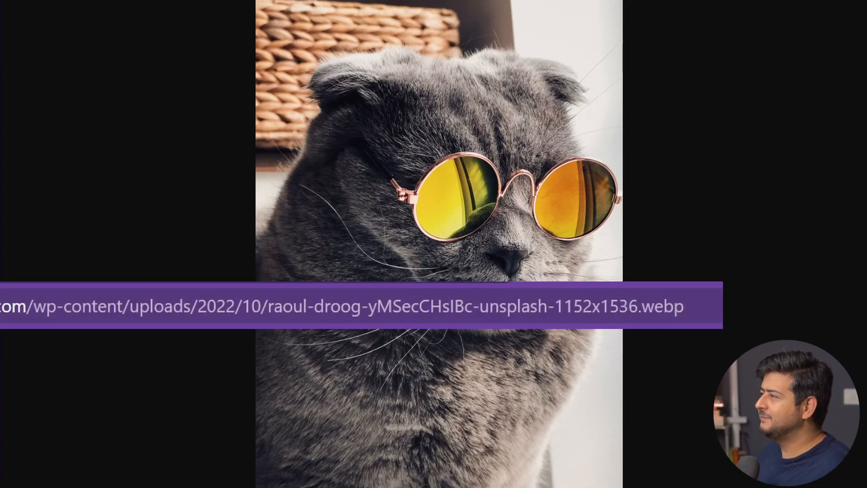
pyautogui.hotkey('ctrl', 'w')
# Step: Open the laptop image in its own tab to check its file format, and return to the post preview
pyautogui.scroll(-9, 519, 135)
pyautogui.rightClick(449, 101)
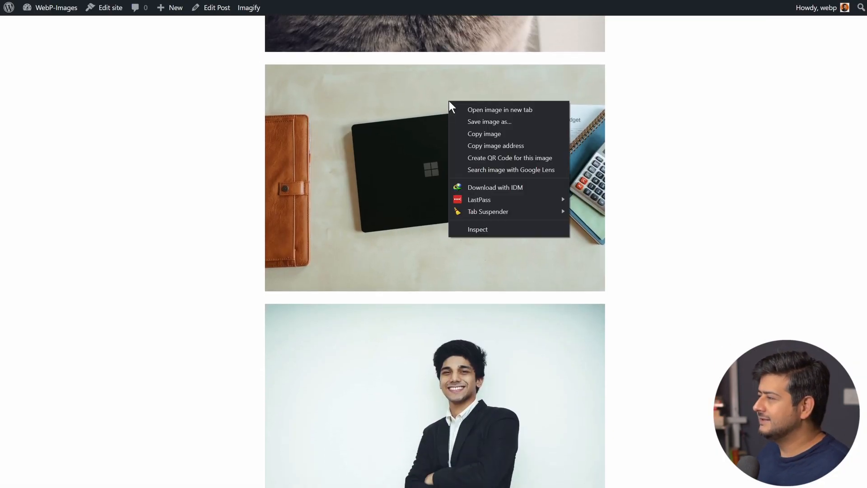
pyautogui.click(464, 109)
pyautogui.hotkey('ctrl', 'Tab')
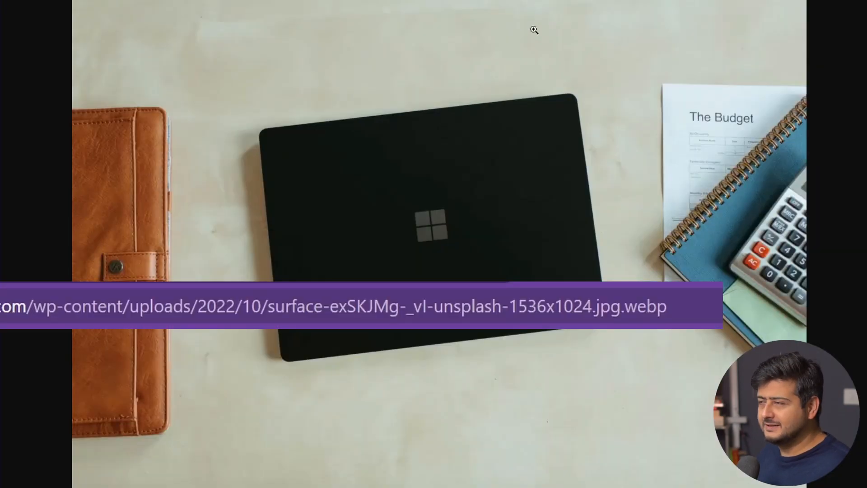
pyautogui.hotkey('ctrl', 'shift', 'Tab')
# Step: Open the image of the man in the suit in its own tab, check its file format, and return to the preview
pyautogui.scroll(-6, 426, 80)
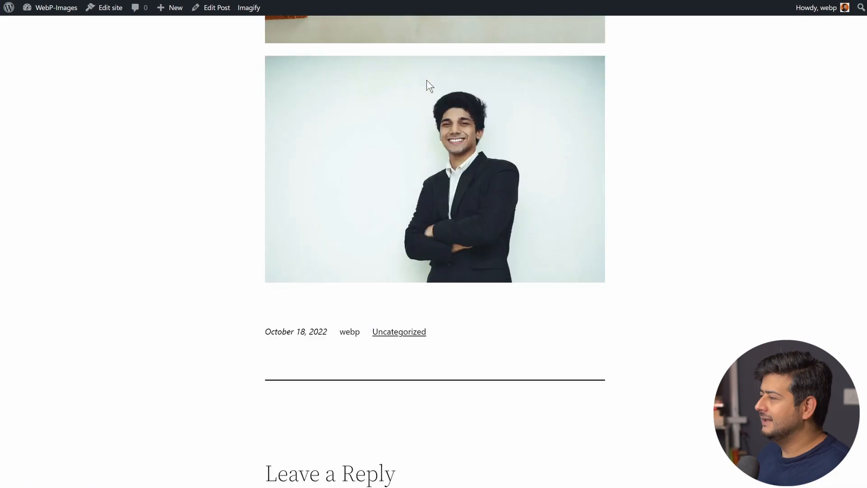
pyautogui.rightClick(432, 86)
pyautogui.click(483, 96)
pyautogui.hotkey('ctrl', 'Tab')
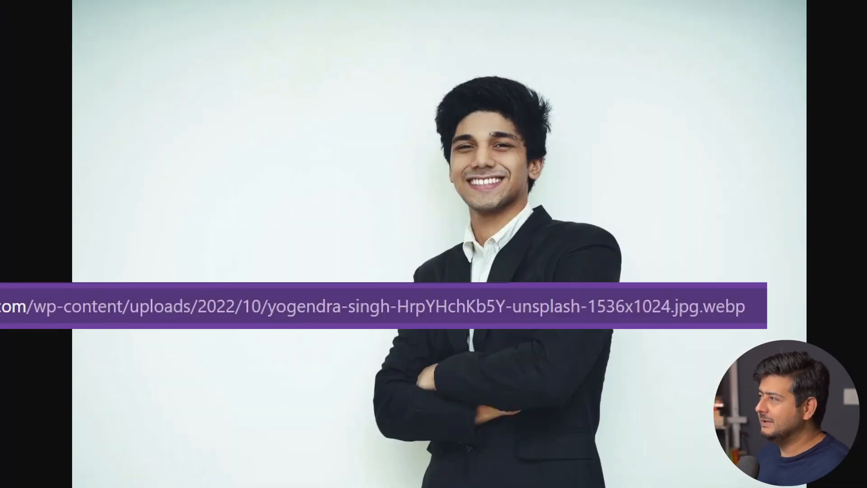
pyautogui.hotkey('ctrl', 'shift', 'Tab')
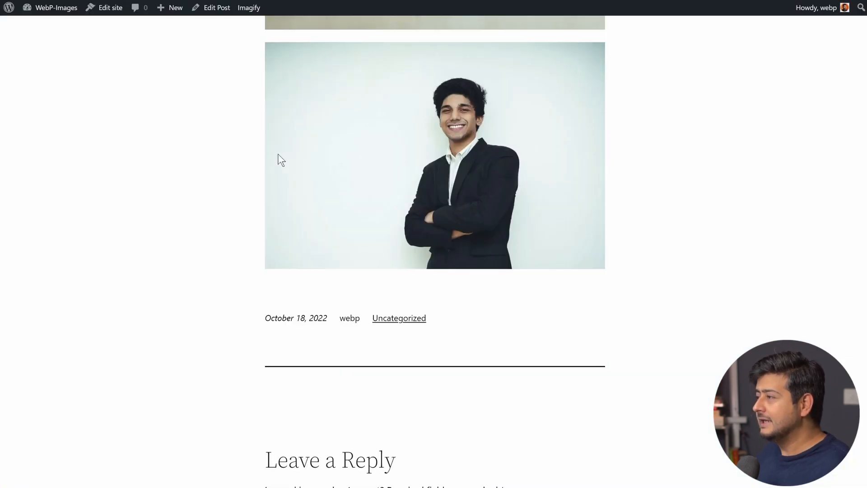